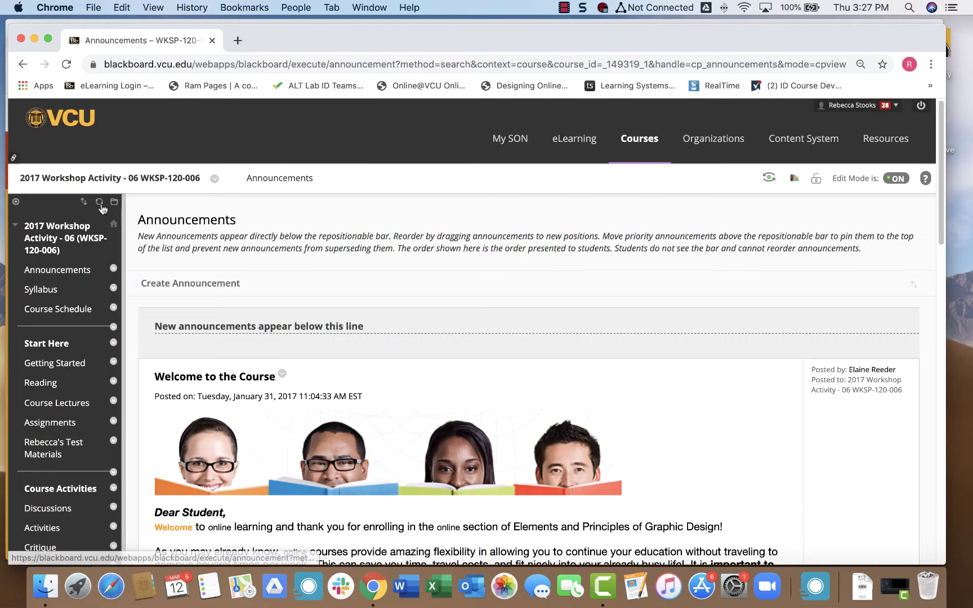
scroll(111, 260, down, 1)
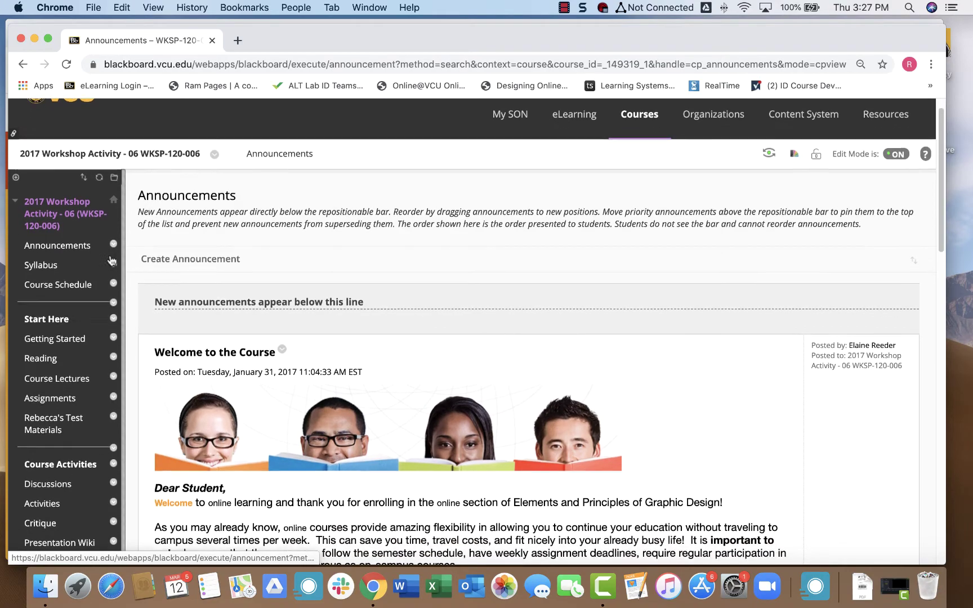
scroll(111, 260, down, 4)
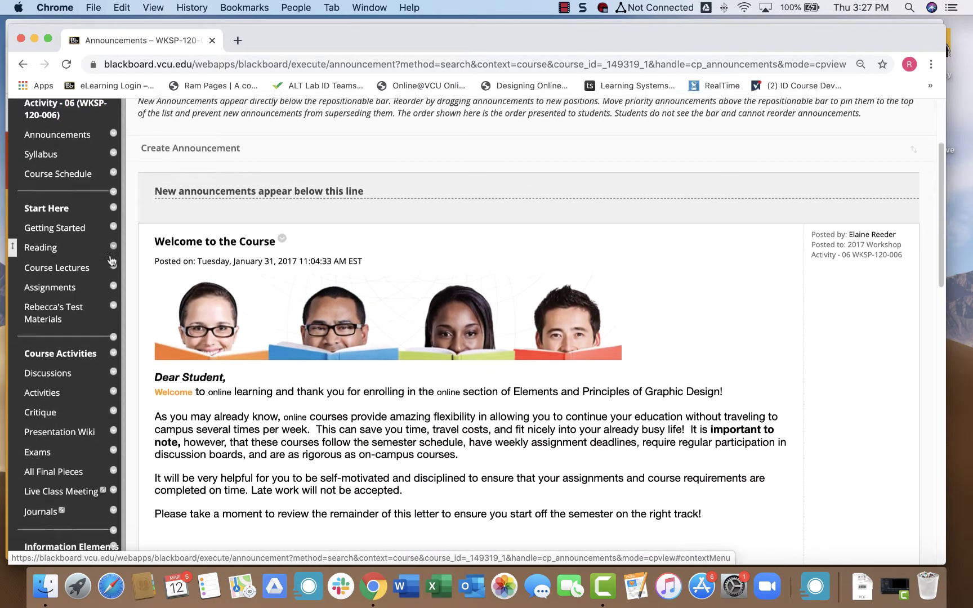
scroll(111, 259, down, 3)
scroll(111, 260, down, 3)
scroll(111, 260, down, 3)
scroll(112, 260, down, 2)
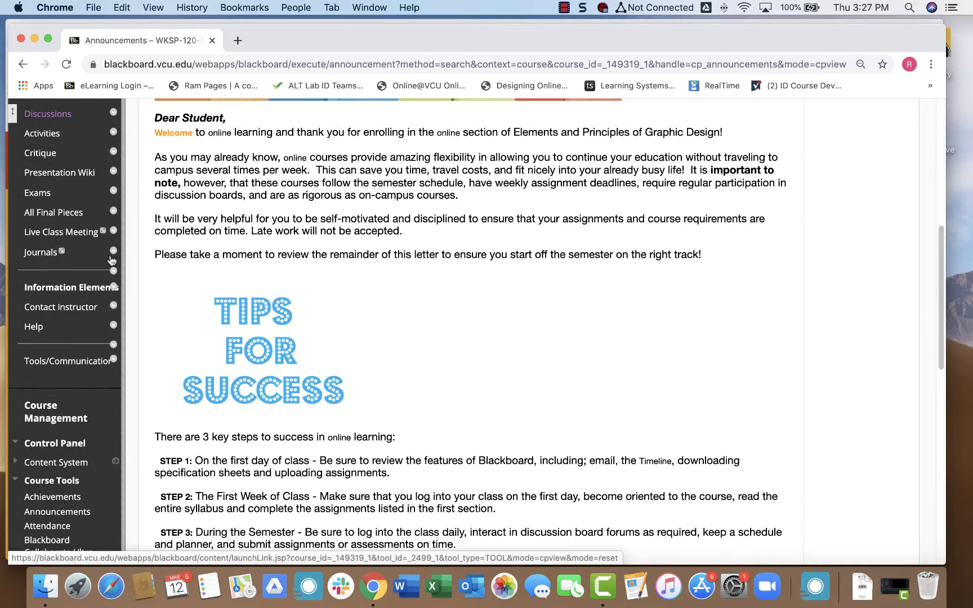
scroll(109, 259, down, 3)
scroll(110, 258, down, 1)
drag(87, 278, 22, 268)
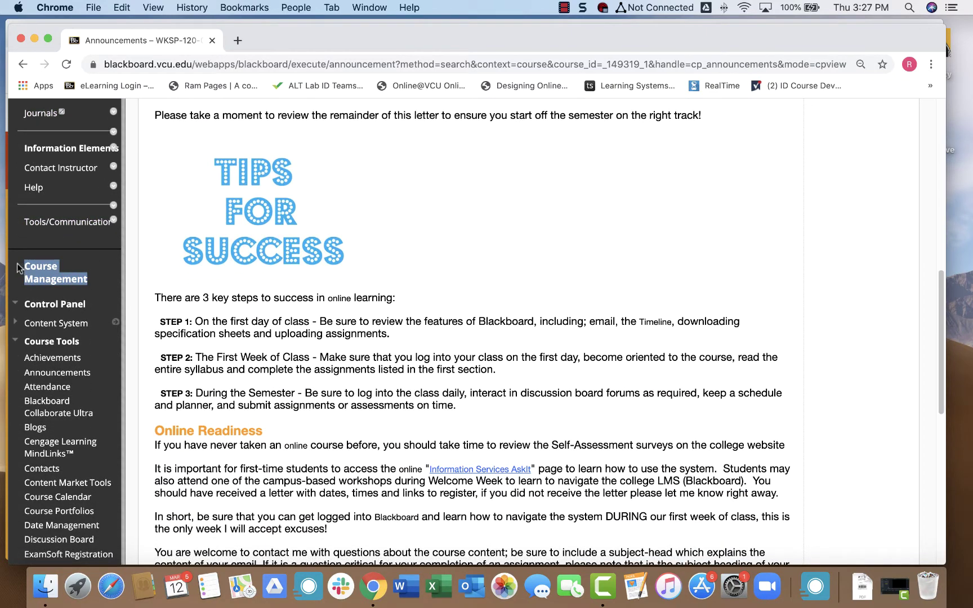
Step: Expand Course Tools under Course Management and open Send Email
click(21, 268)
click(17, 343)
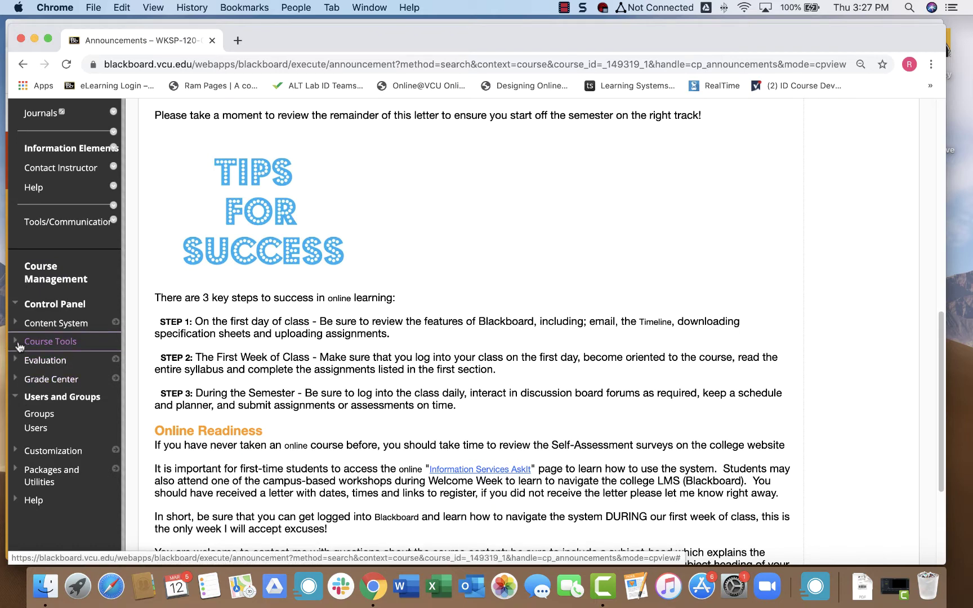
click(17, 343)
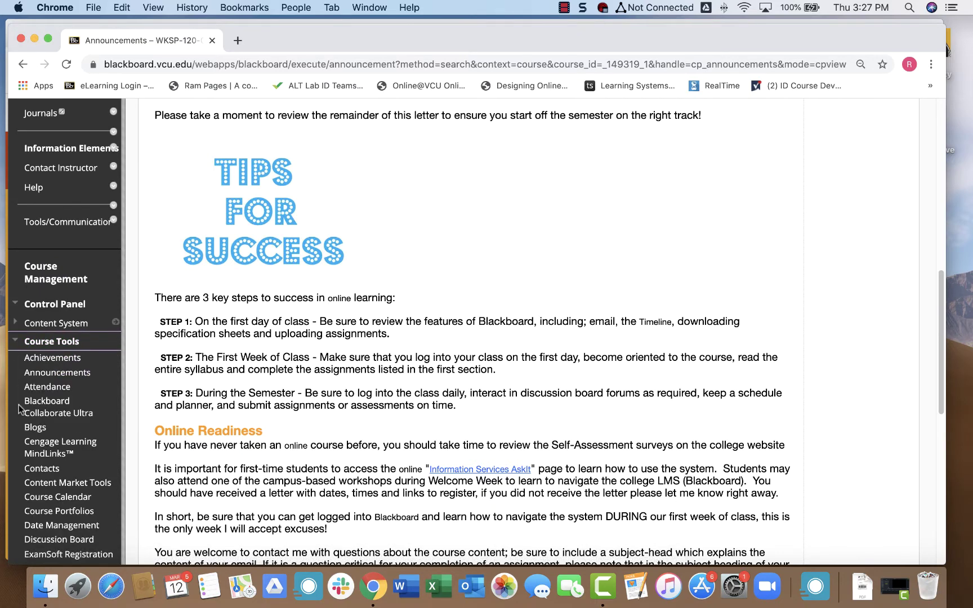
scroll(18, 404, down, 3)
scroll(18, 404, down, 3)
scroll(18, 405, down, 2)
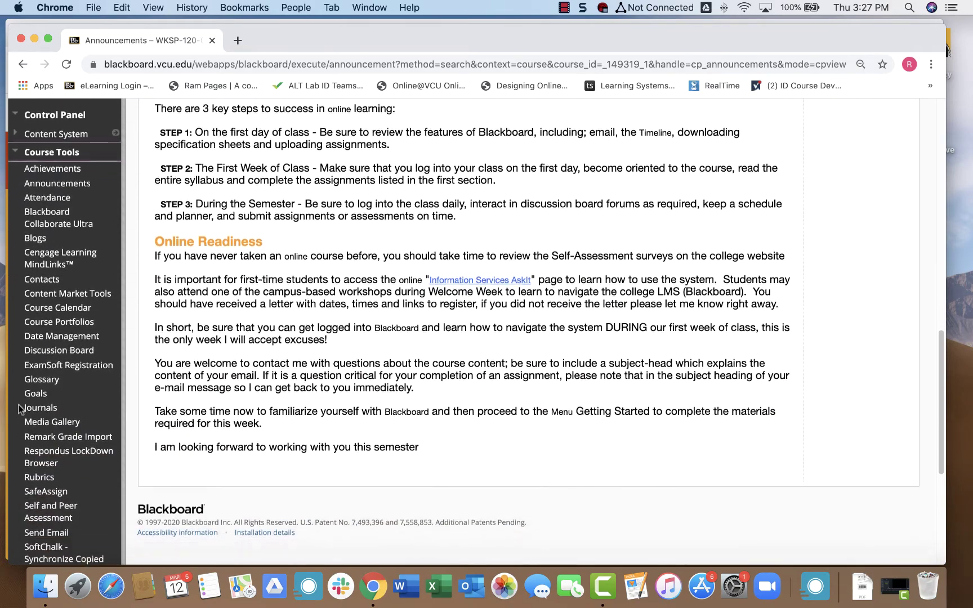
scroll(19, 404, down, 2)
scroll(19, 404, down, 2)
scroll(19, 408, down, 2)
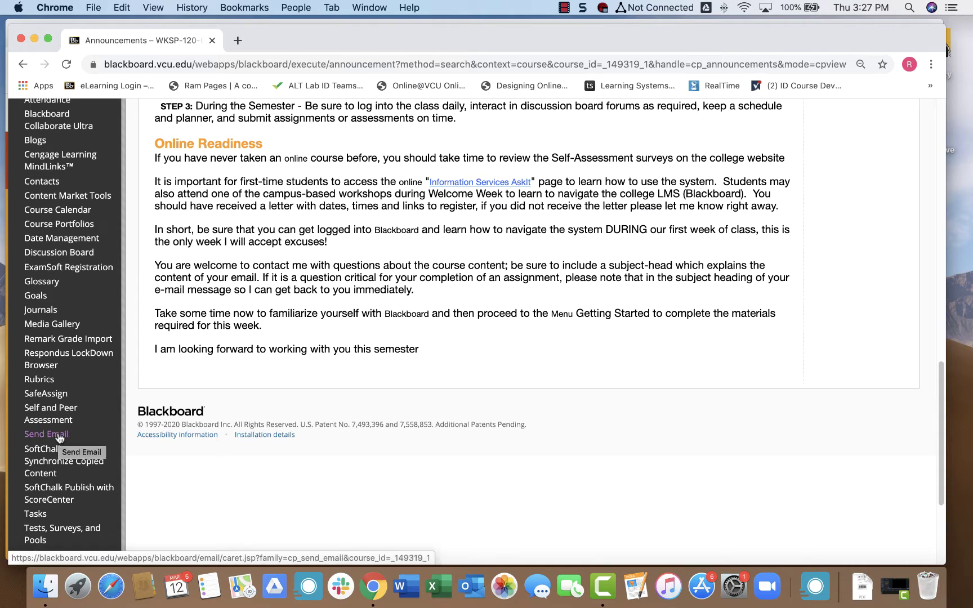
click(46, 434)
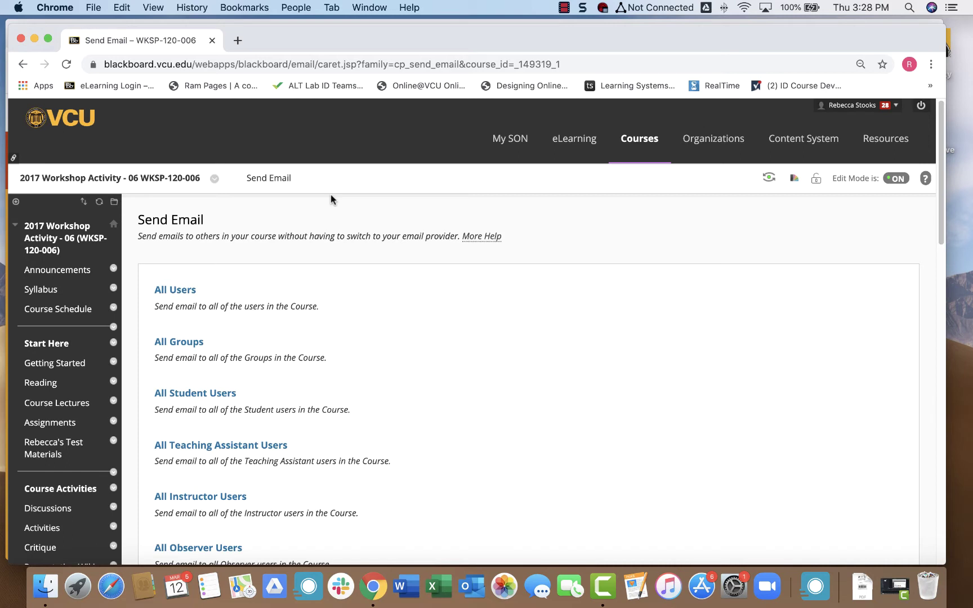
scroll(137, 254, down, 2)
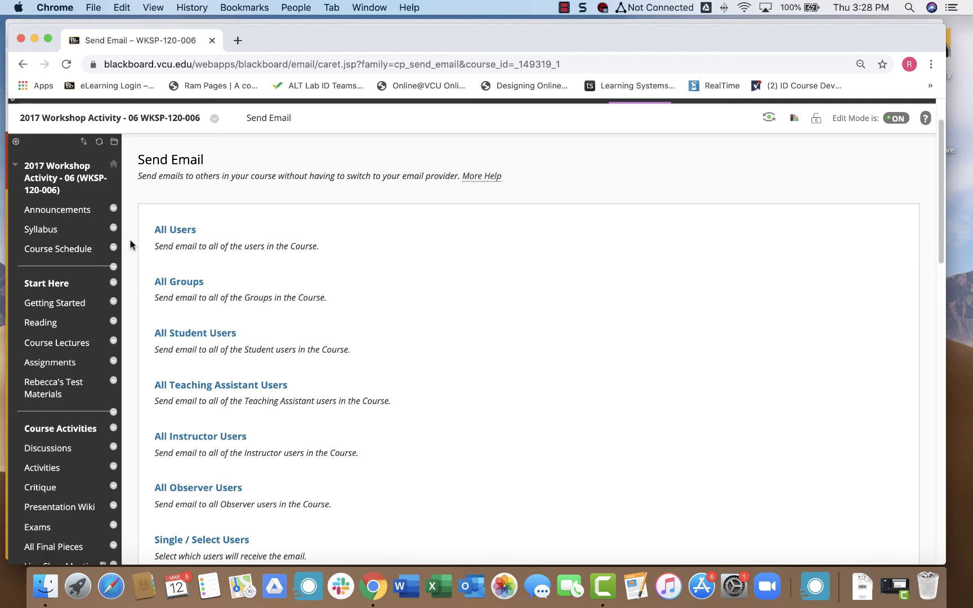
scroll(130, 242, down, 3)
scroll(130, 242, down, 1)
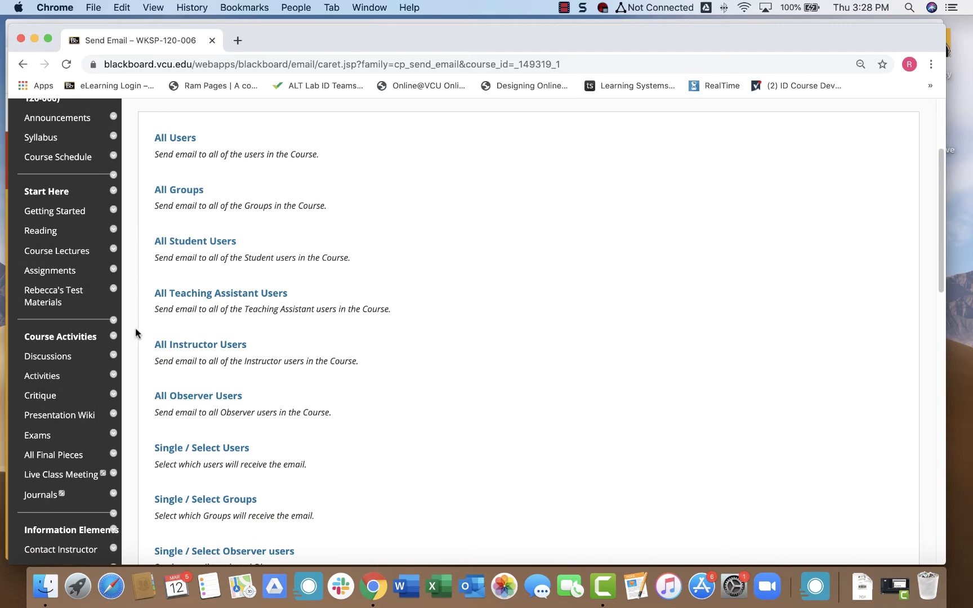
scroll(135, 327, down, 3)
scroll(135, 327, down, 2)
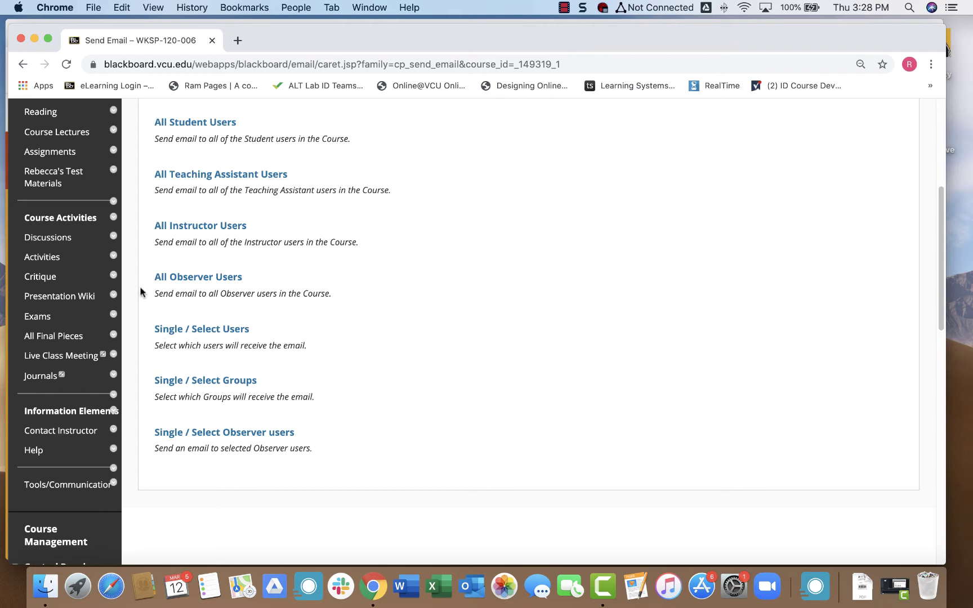
scroll(141, 292, up, 5)
scroll(141, 292, up, 5)
scroll(141, 291, up, 3)
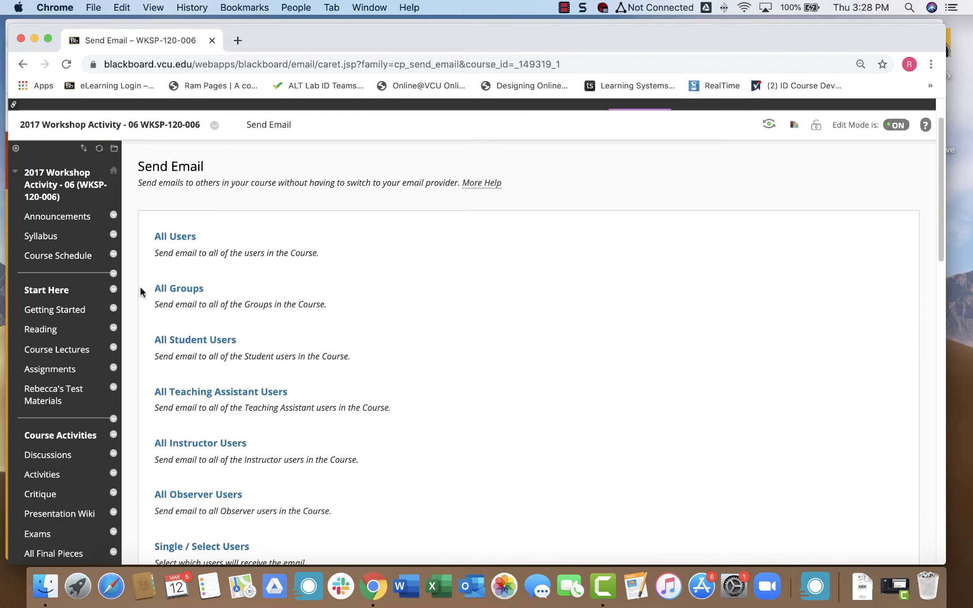
scroll(135, 233, down, 5)
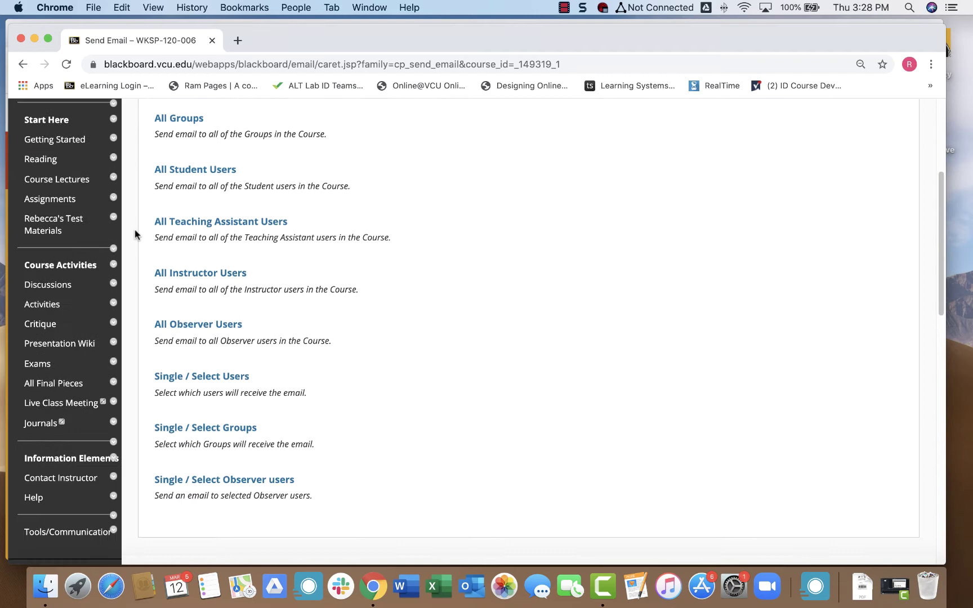
scroll(136, 233, down, 2)
scroll(135, 234, up, 4)
scroll(135, 234, up, 3)
scroll(135, 234, up, 2)
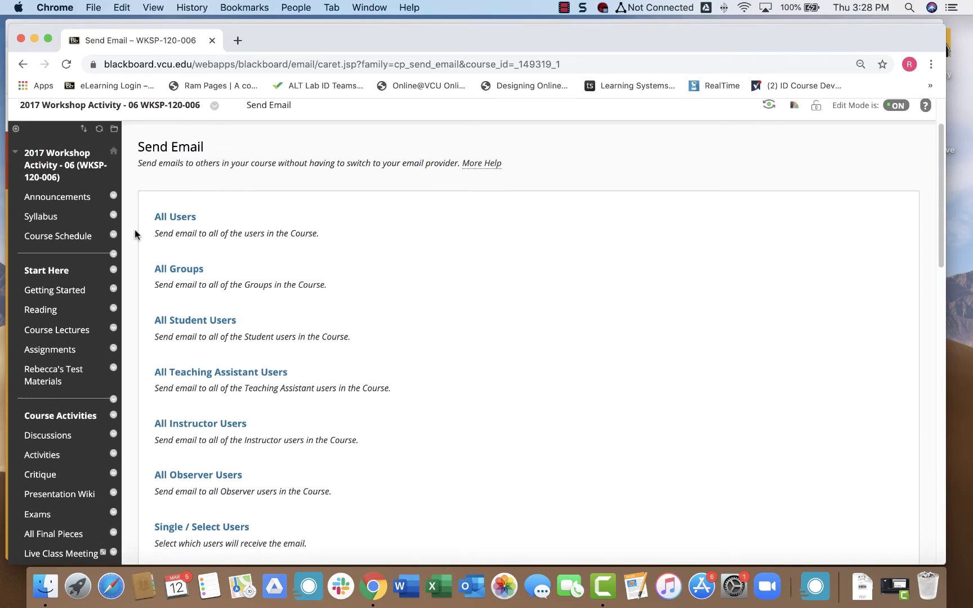
Step: Start an email to All Student Users and highlight the recipients in the To field
click(171, 326)
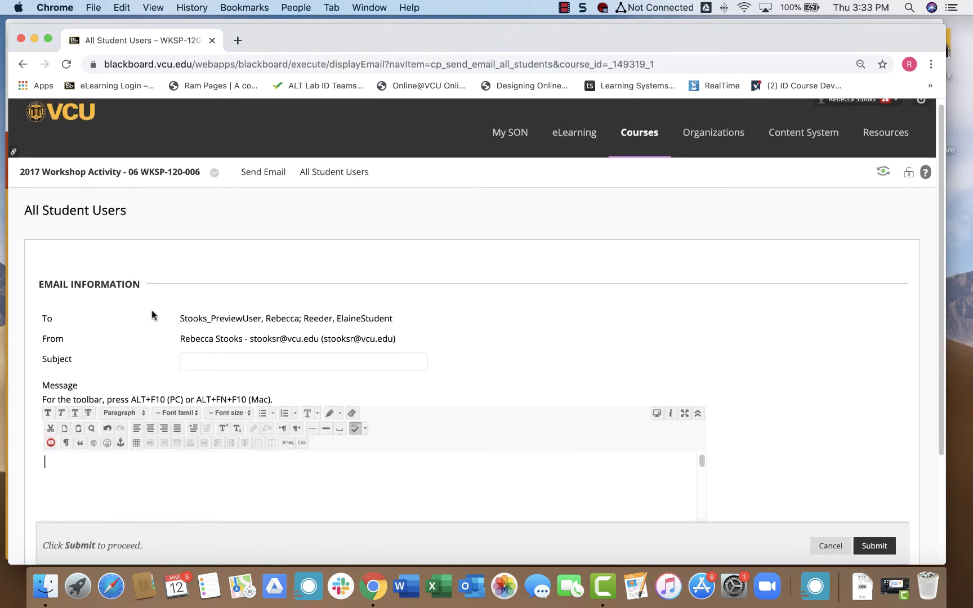
scroll(152, 314, down, 3)
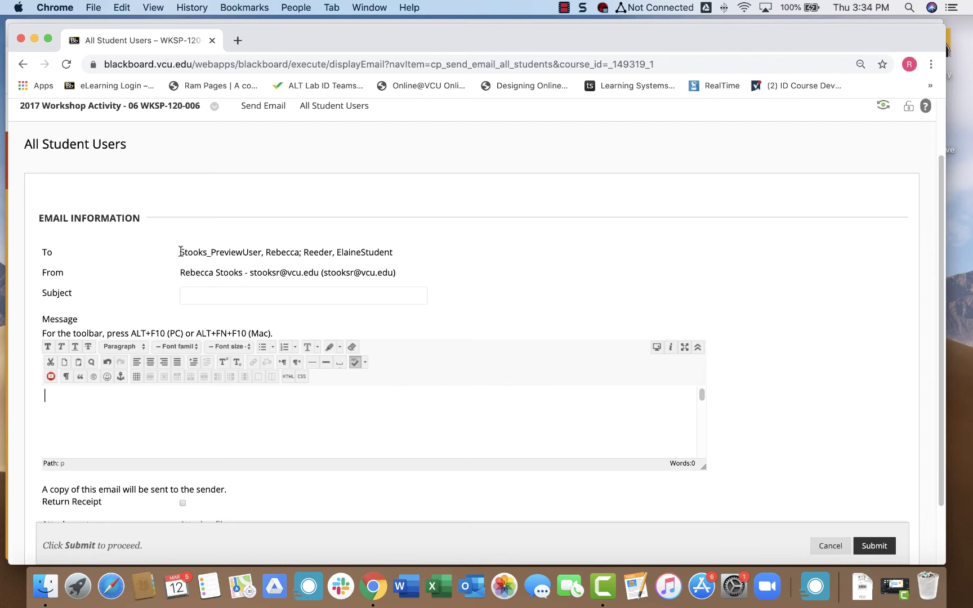
drag(180, 252, 397, 259)
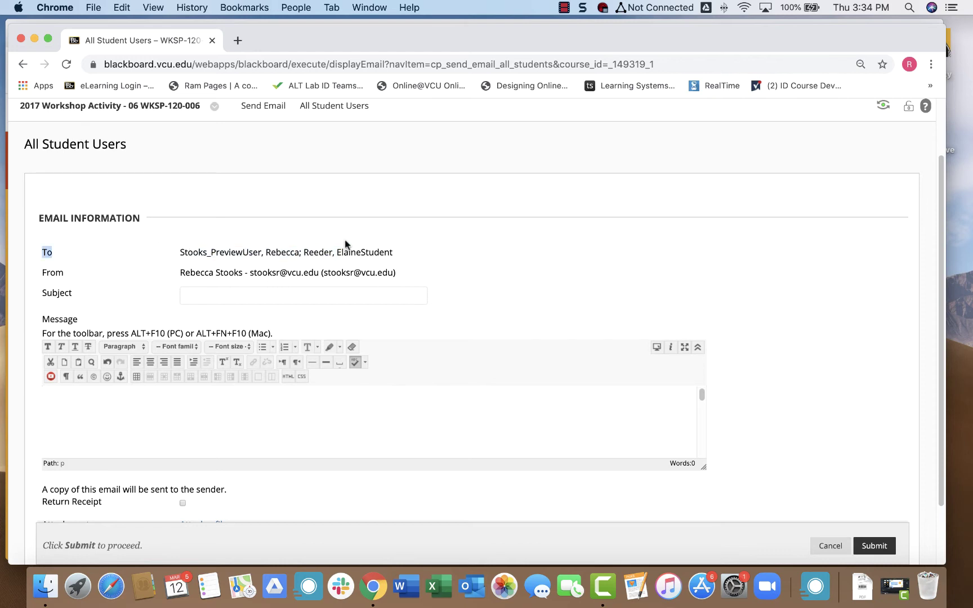
click(399, 254)
Step: Enter subject 'Urgent message regarding group work' and paste the three-line peer-review reminder
click(228, 293)
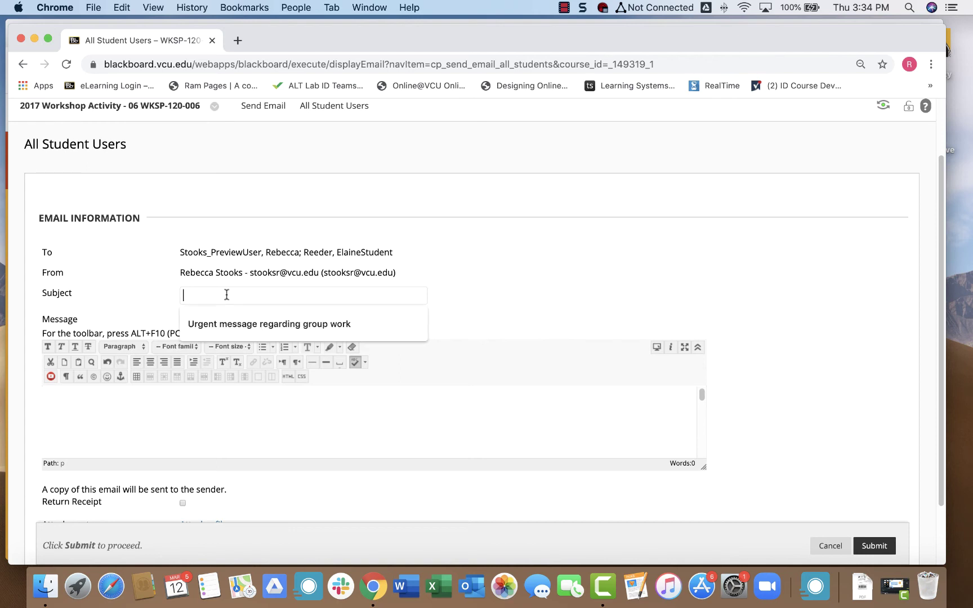
click(213, 325)
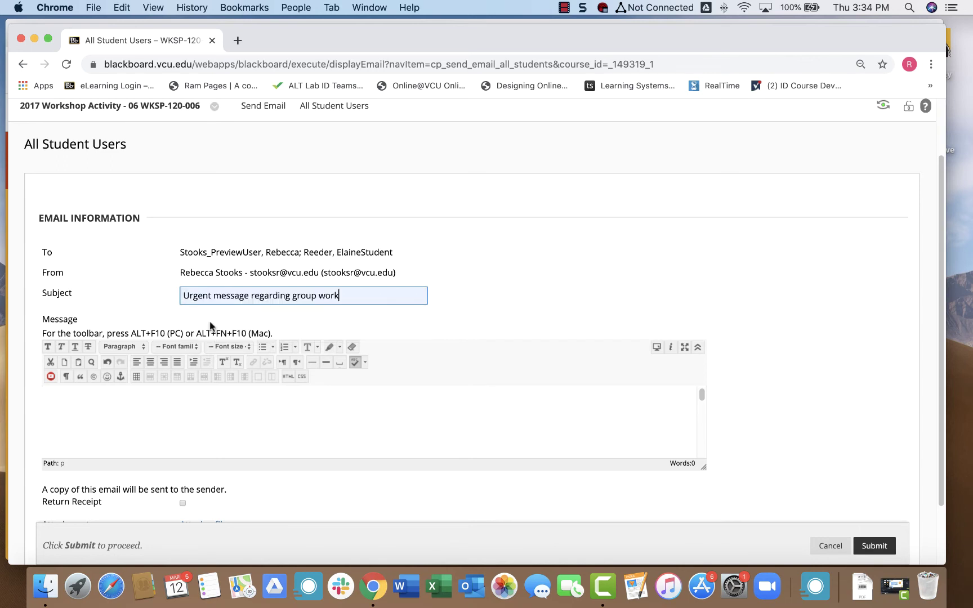
click(164, 399)
text(Hi everyone, Please be sure to add your peer reviews to your group submissions by tomorrow. Thanks!)
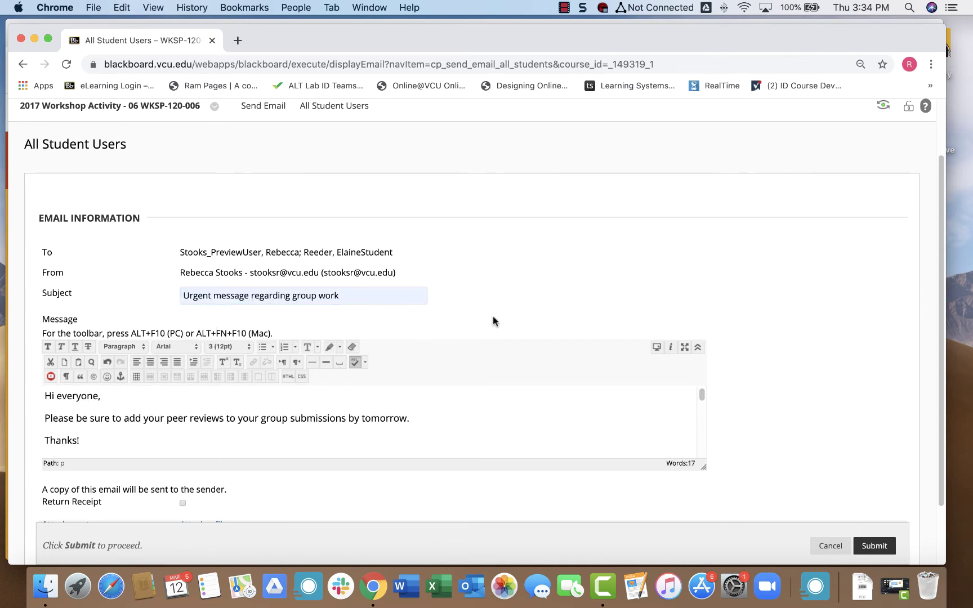
scroll(738, 291, down, 3)
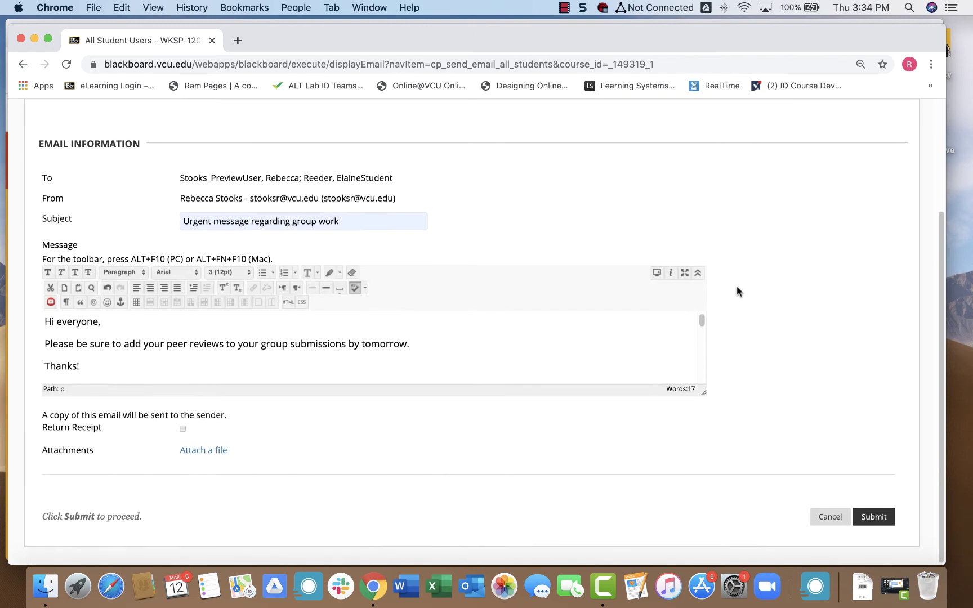